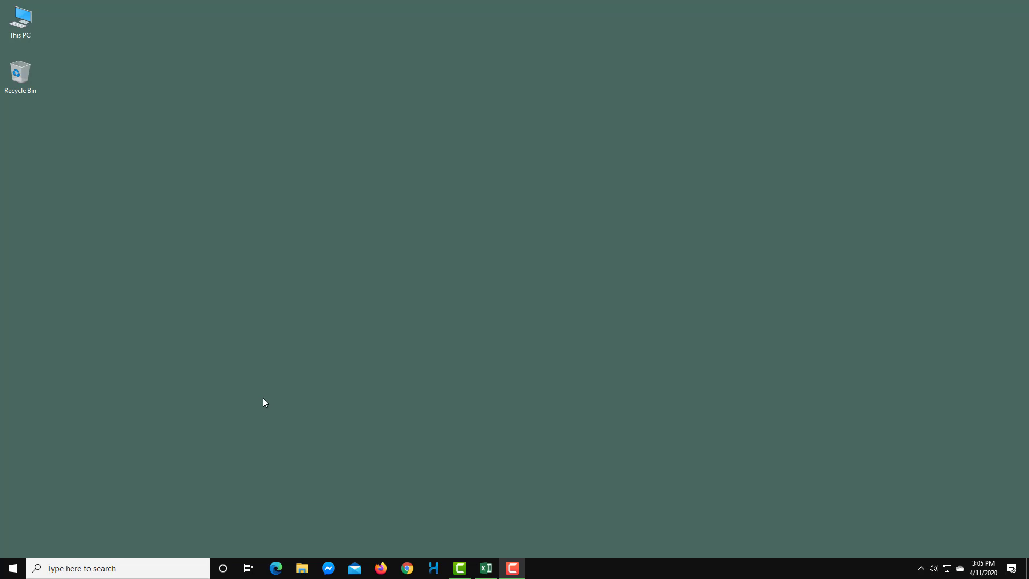
Open the advanced options of Windows Update in the Windows Settings.
{"action": "left_click", "coordinate": [13, 568]}
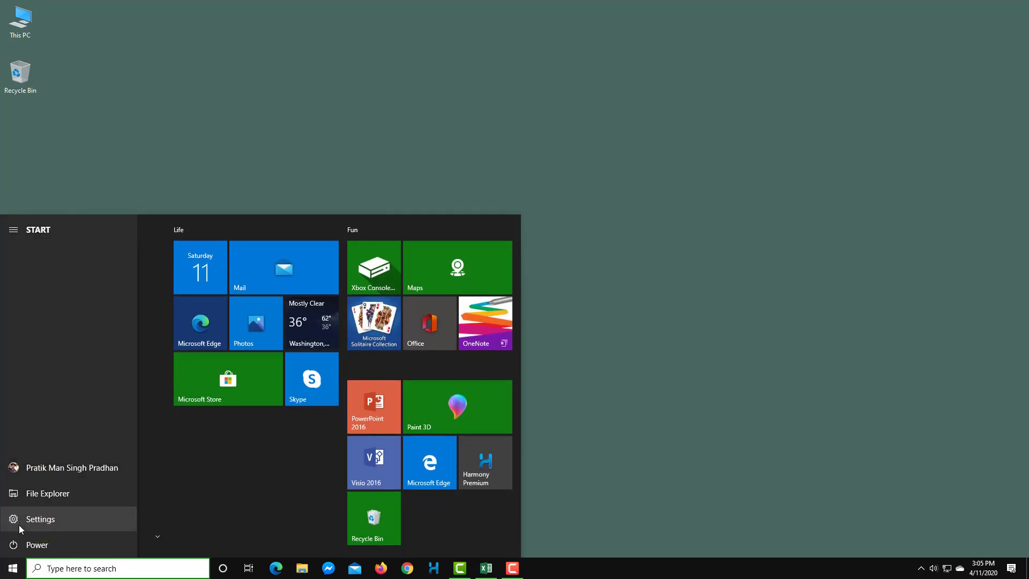
{"action": "left_click", "coordinate": [18, 525]}
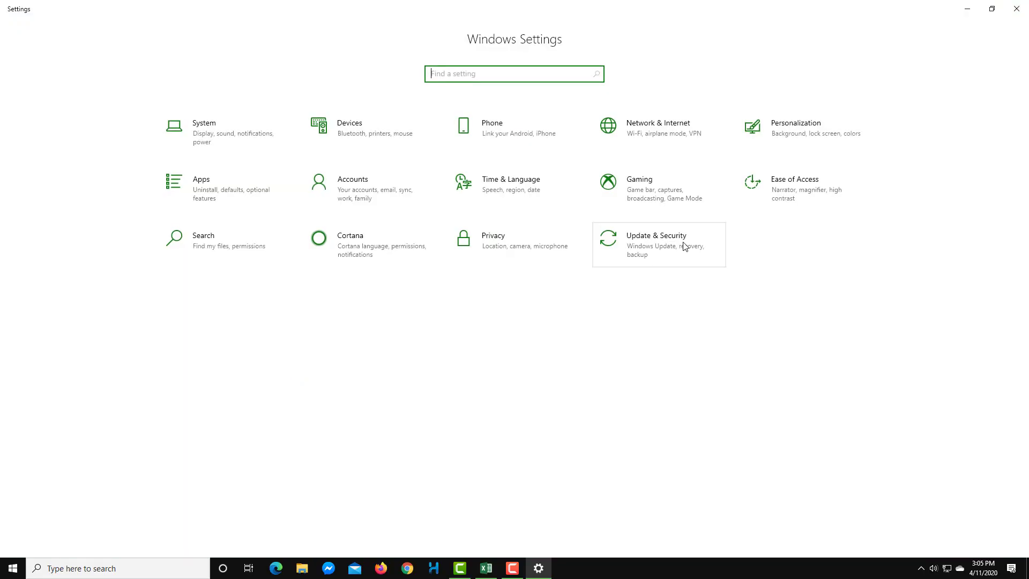
{"action": "left_click", "coordinate": [641, 254]}
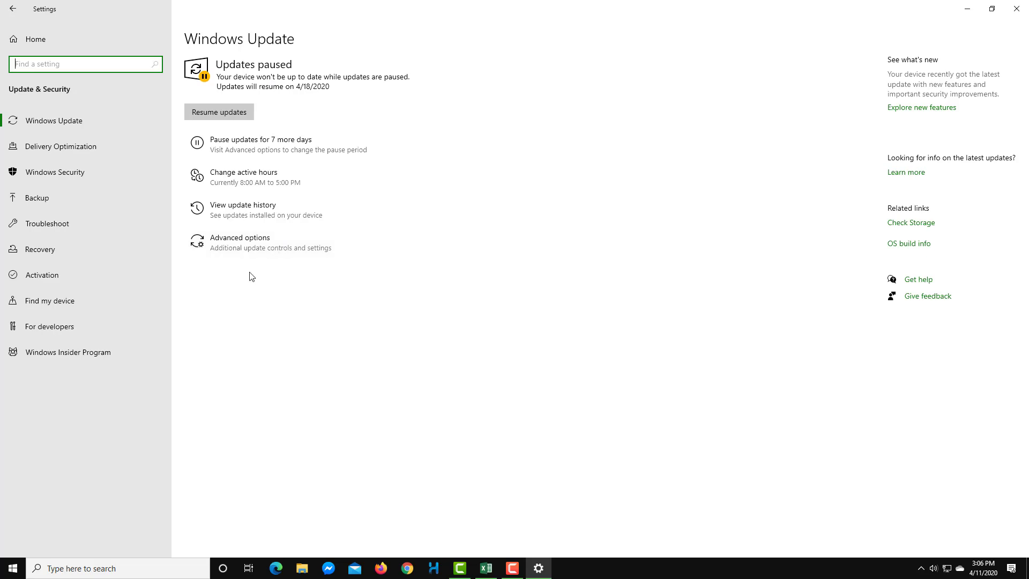
{"action": "left_click", "coordinate": [258, 255]}
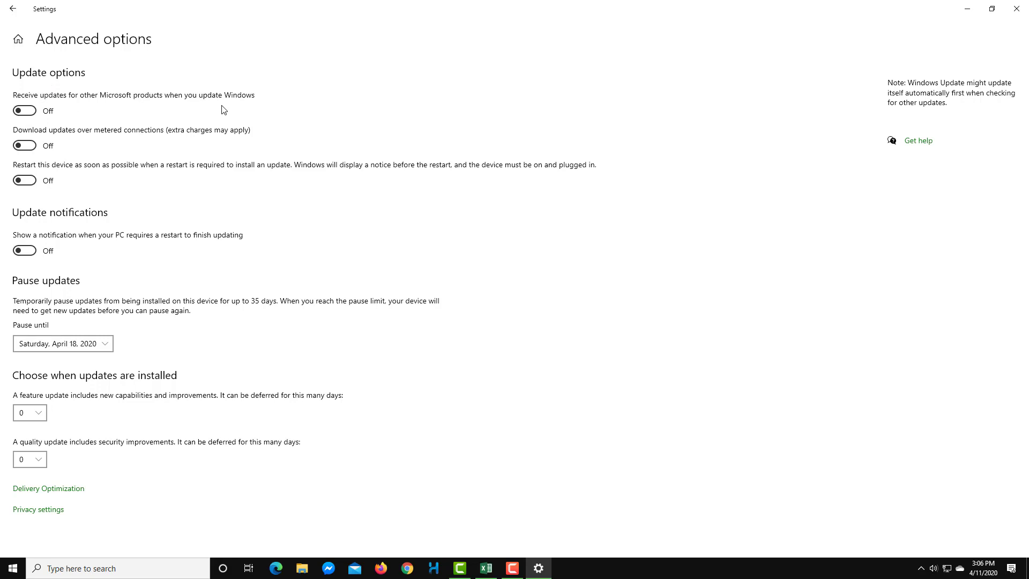
Try switching on updates for other Microsoft products, metered-connection downloads and prompt restarts, turning each option off again.
{"action": "left_click", "coordinate": [31, 111]}
{"action": "left_click", "coordinate": [31, 110]}
{"action": "left_click", "coordinate": [30, 149]}
{"action": "left_click", "coordinate": [30, 149]}
{"action": "left_click", "coordinate": [27, 181]}
{"action": "left_click", "coordinate": [28, 181]}
{"action": "left_click", "coordinate": [33, 182]}
{"action": "left_click", "coordinate": [33, 182]}
Turn on the notification for restarts required to finish updating and pause updates until Saturday, May 16, 2020.
{"action": "left_click", "coordinate": [30, 256]}
{"action": "left_click", "coordinate": [111, 348]}
{"action": "scroll", "coordinate": [99, 424], "scroll_direction": "down", "scroll_amount": 3}
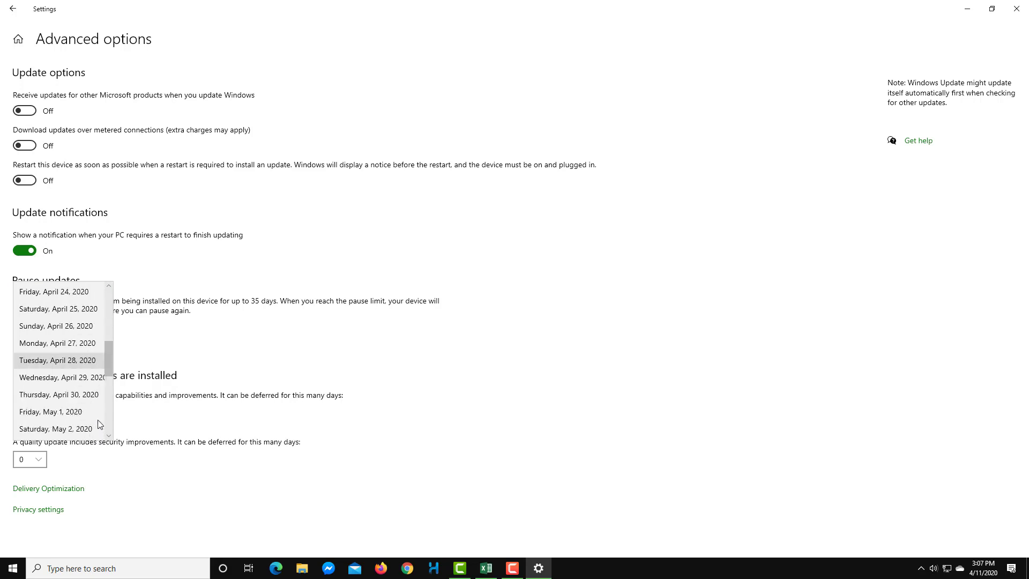
{"action": "scroll", "coordinate": [98, 426], "scroll_direction": "down", "scroll_amount": 5}
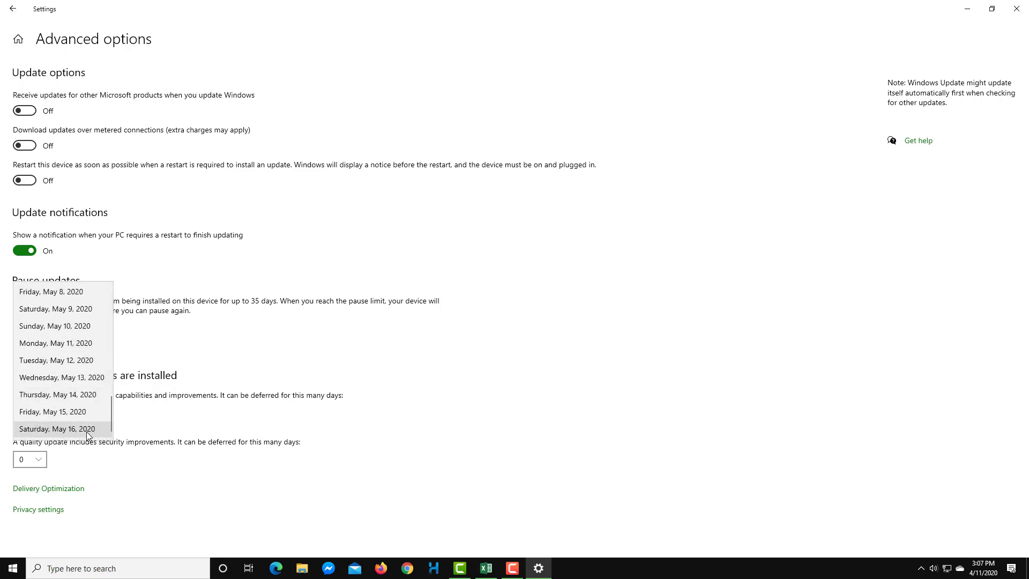
{"action": "left_click", "coordinate": [89, 431]}
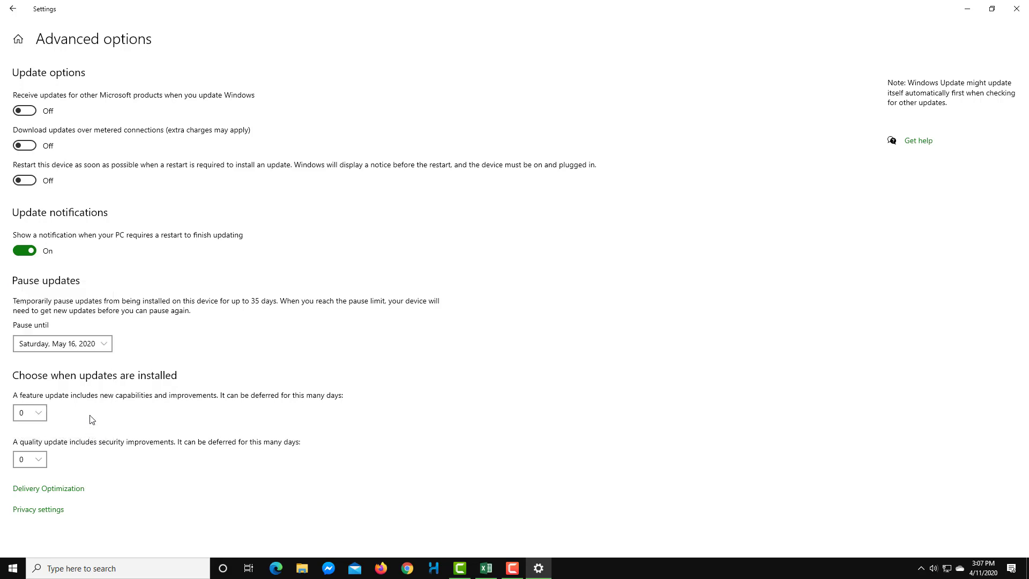
{"action": "left_click", "coordinate": [105, 347]}
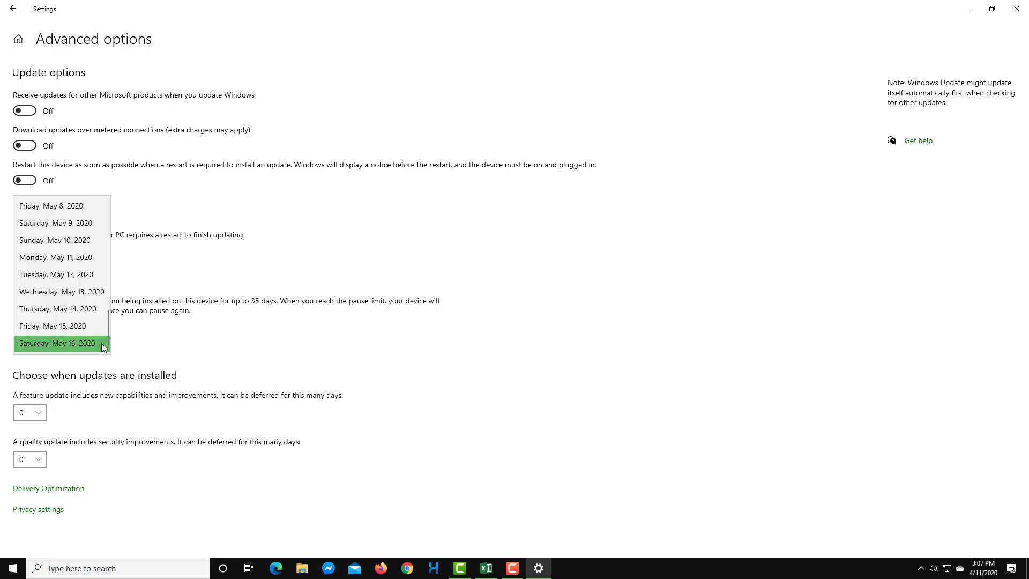
{"action": "left_click", "coordinate": [104, 346]}
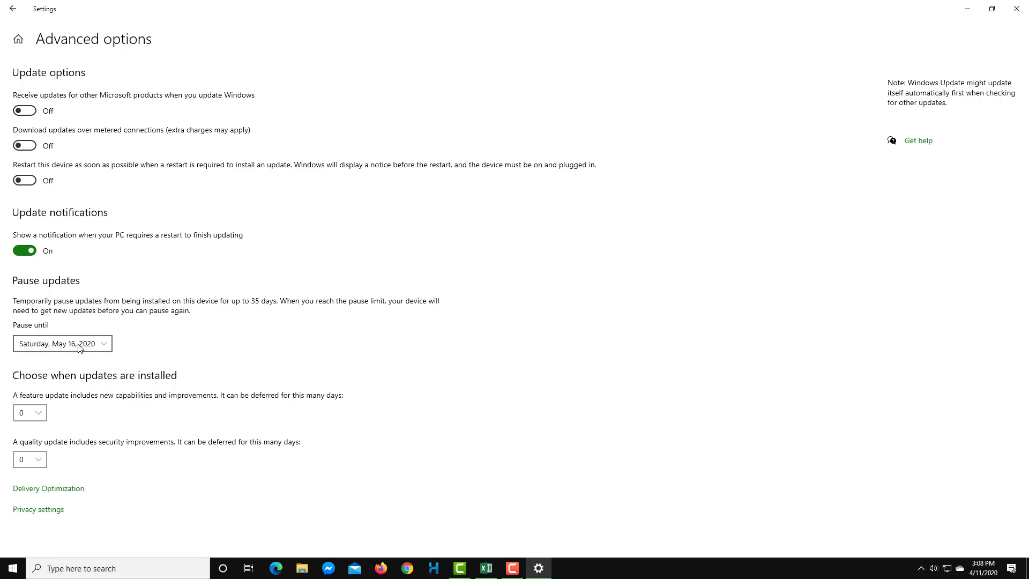
{"action": "left_click", "coordinate": [79, 347]}
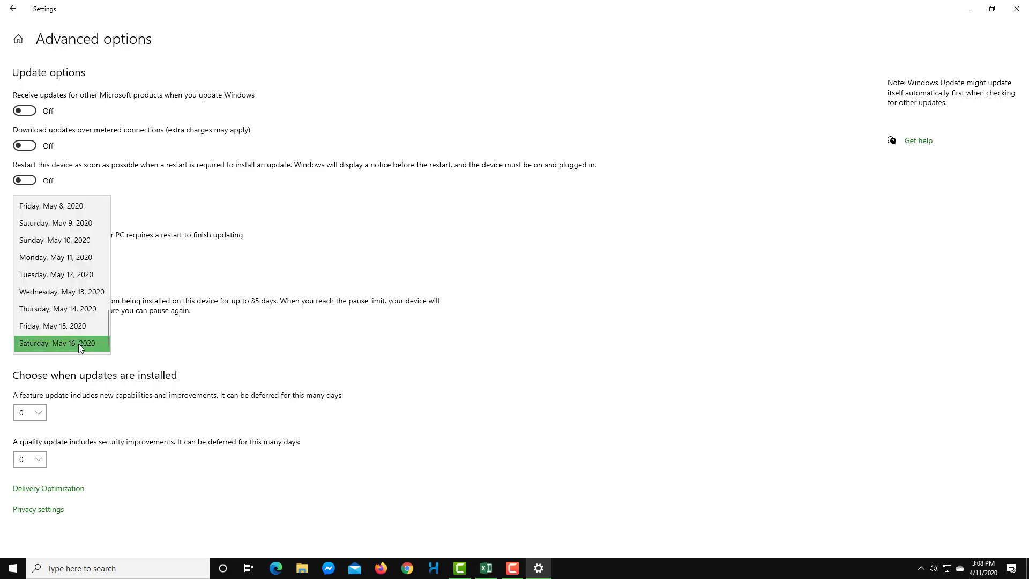
{"action": "left_click", "coordinate": [205, 352]}
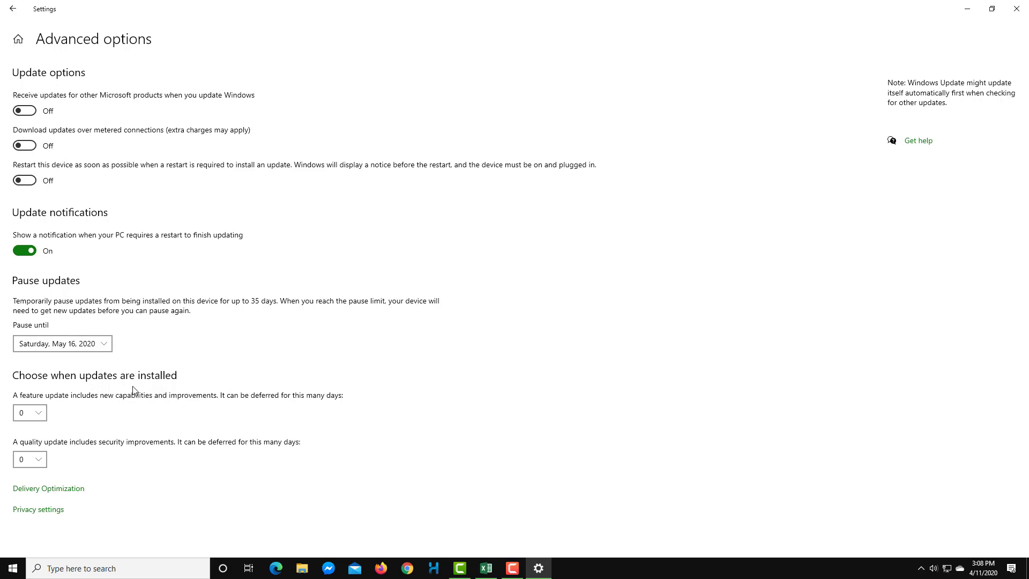
Examine the available deferral days for feature updates and quality updates.
{"action": "left_click", "coordinate": [43, 414]}
{"action": "left_click", "coordinate": [201, 412]}
{"action": "left_click", "coordinate": [43, 412]}
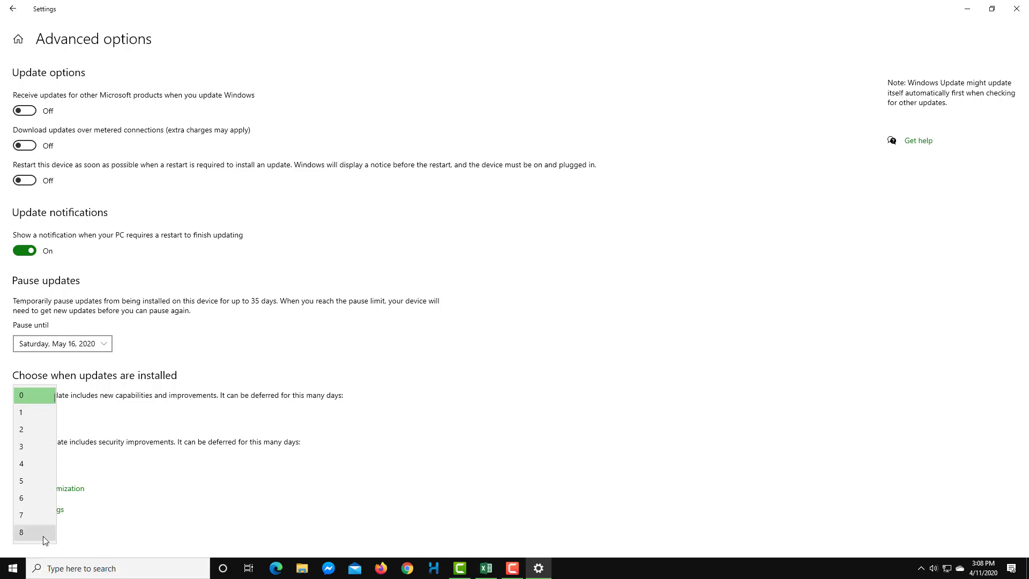
{"action": "left_click", "coordinate": [252, 491]}
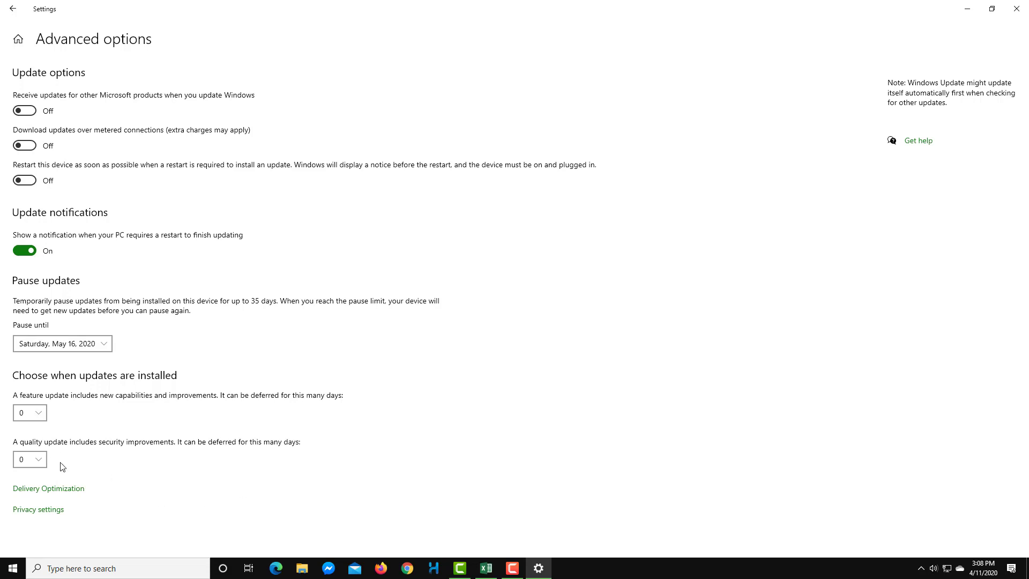
{"action": "left_click", "coordinate": [39, 459]}
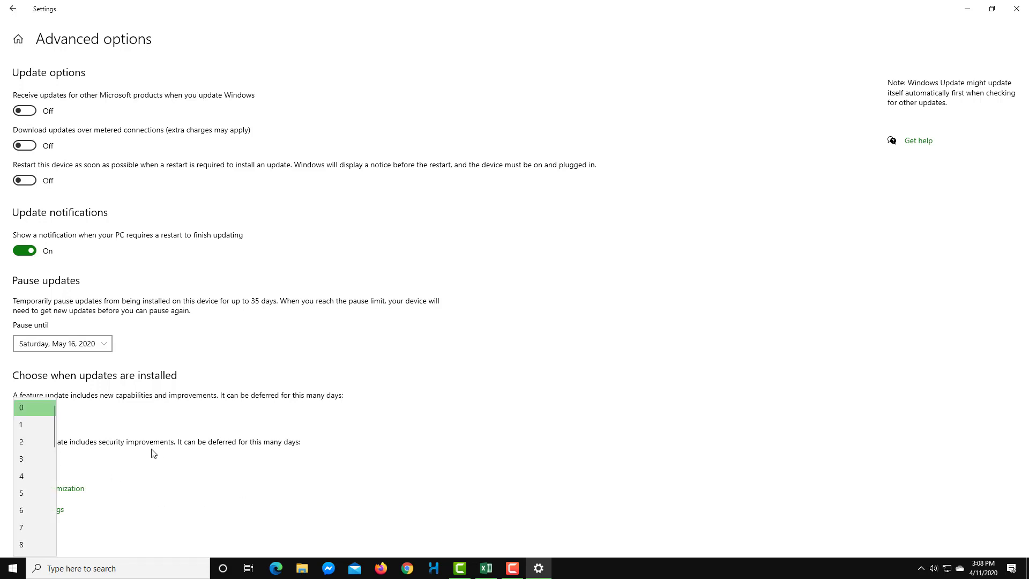
{"action": "left_click", "coordinate": [168, 450]}
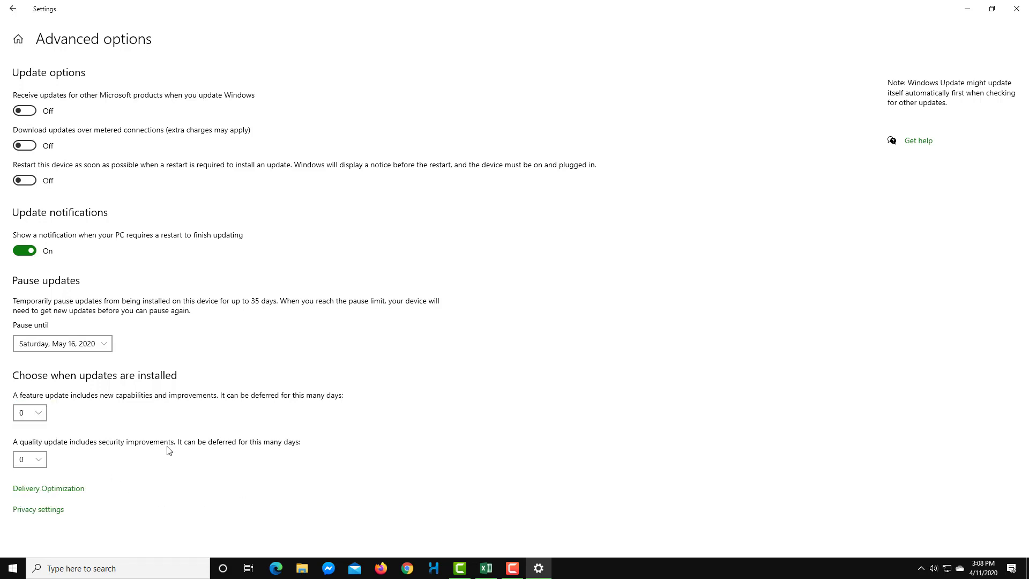
{"action": "left_click", "coordinate": [45, 462]}
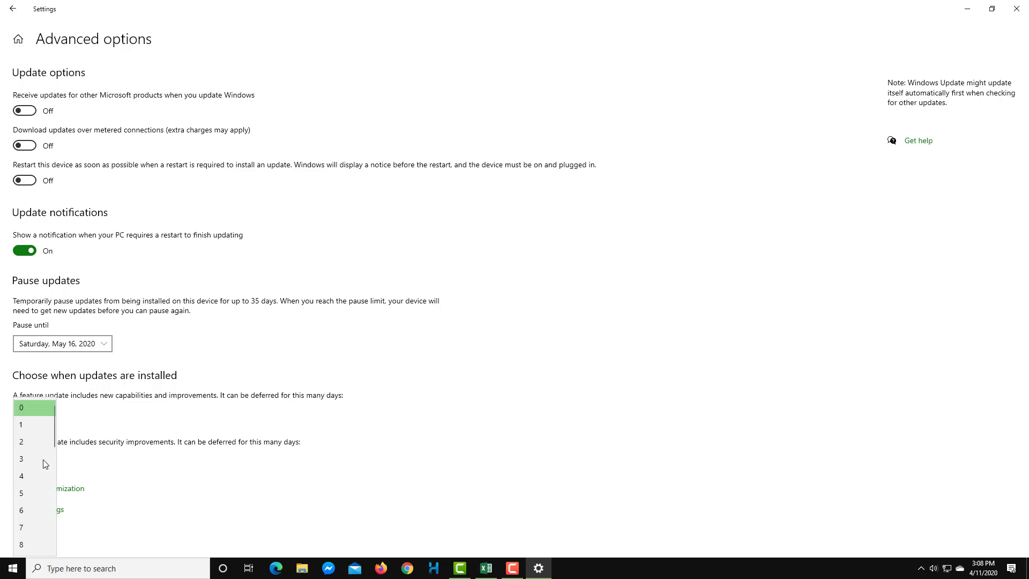
{"action": "left_click", "coordinate": [37, 414]}
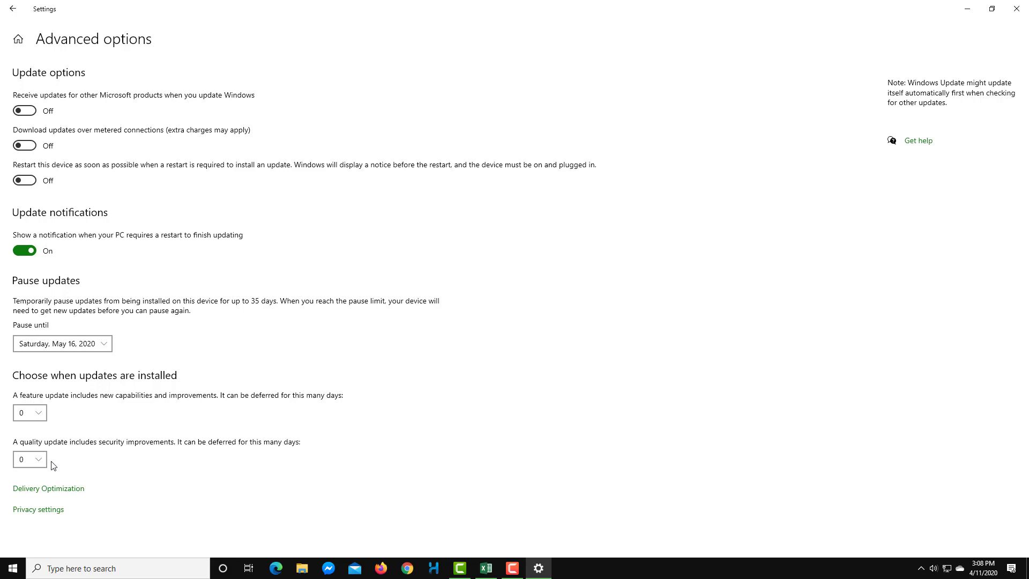
{"action": "left_click", "coordinate": [39, 416]}
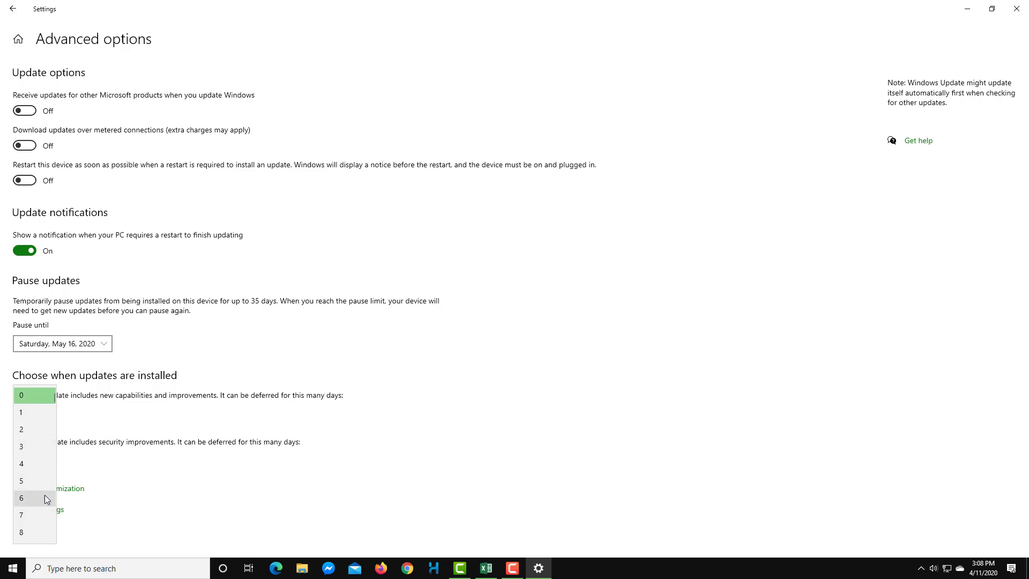
{"action": "left_click", "coordinate": [437, 402]}
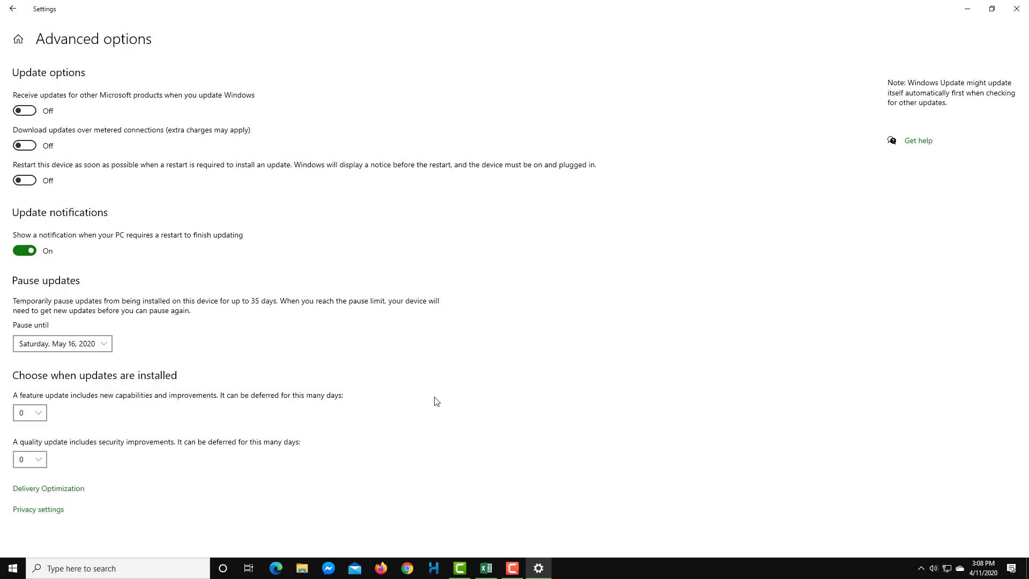
Review the history of installed feature and quality updates and return to the Windows Update overview.
{"action": "left_click", "coordinate": [12, 8]}
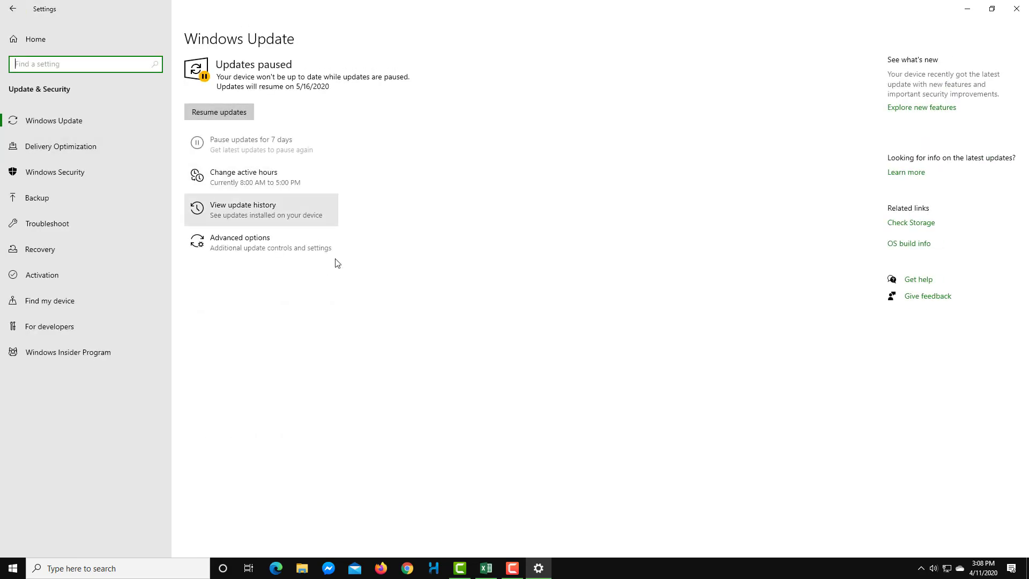
{"action": "left_click", "coordinate": [323, 226]}
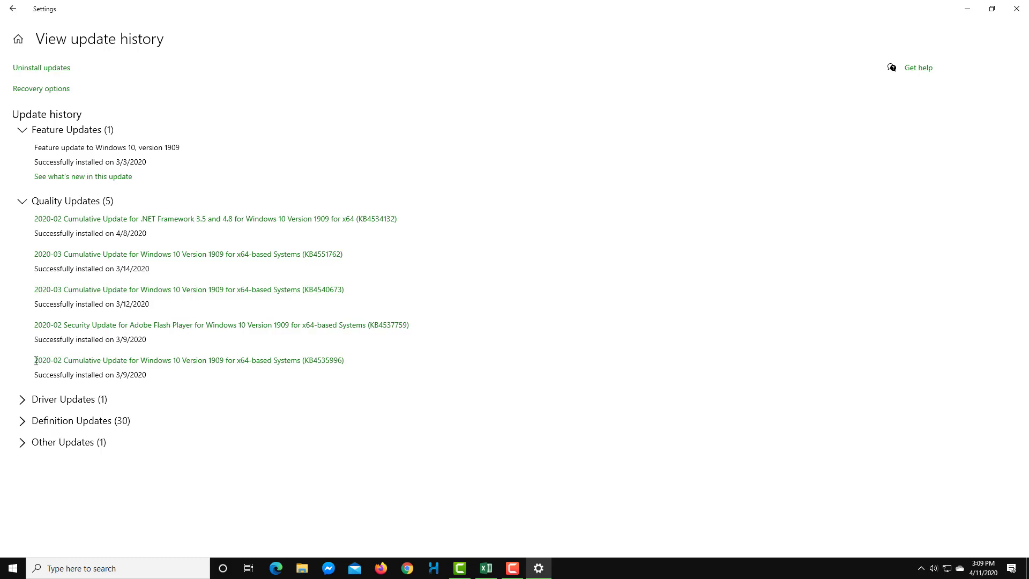
{"action": "left_click", "coordinate": [13, 9]}
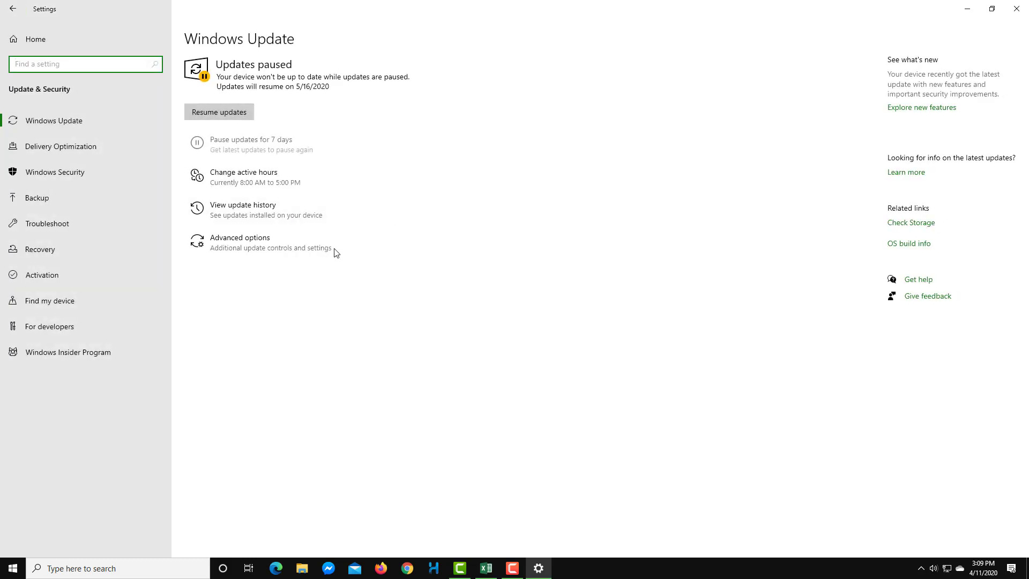
Inspect the start and end time settings for the device's active hours and cancel the dialog.
{"action": "left_click", "coordinate": [293, 187]}
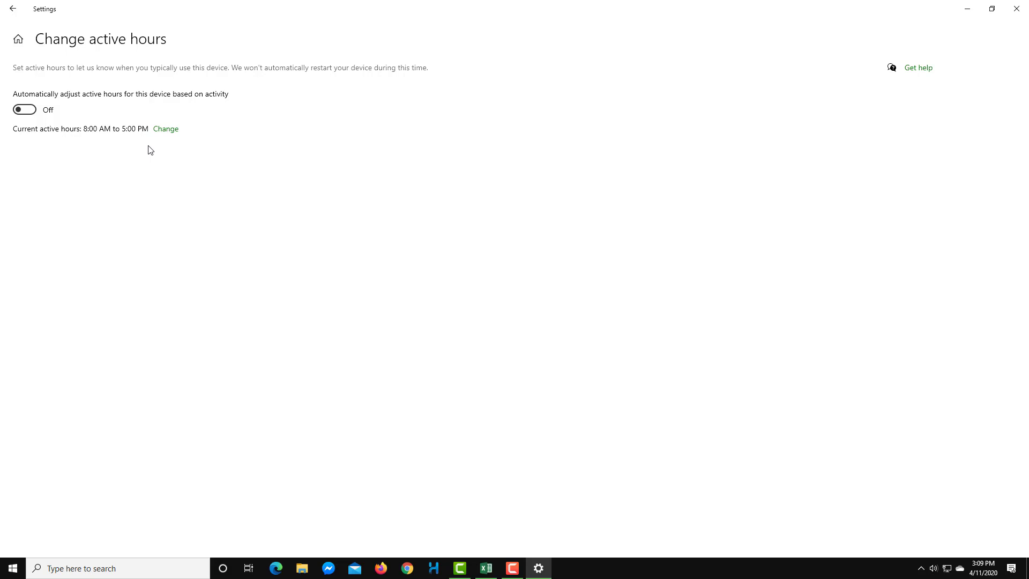
{"action": "left_click", "coordinate": [164, 131]}
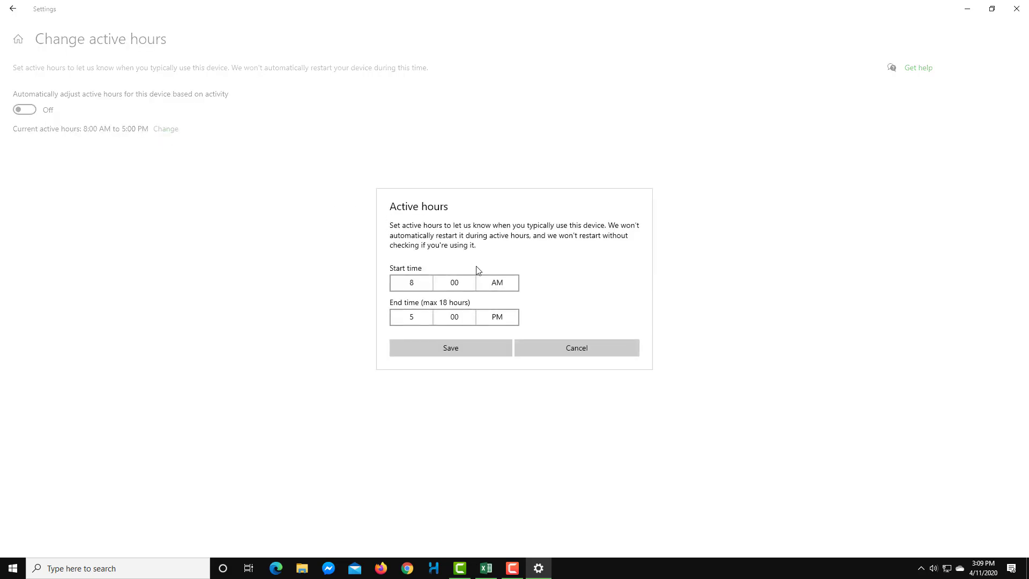
{"action": "left_click", "coordinate": [579, 354]}
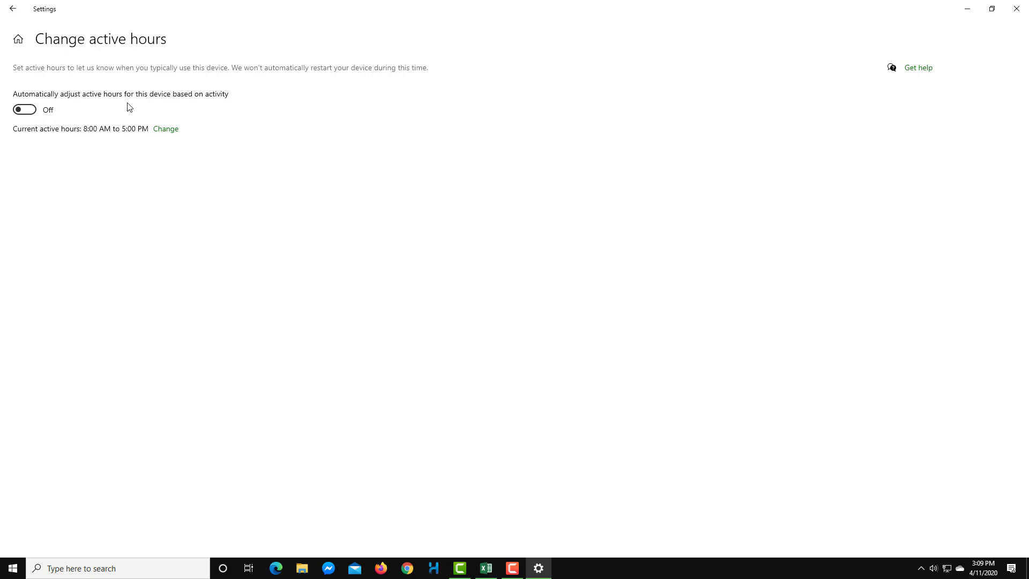
Try automatic adjustment of active hours based on activity, switch it off again and return to the Windows Update overview.
{"action": "left_click", "coordinate": [30, 112]}
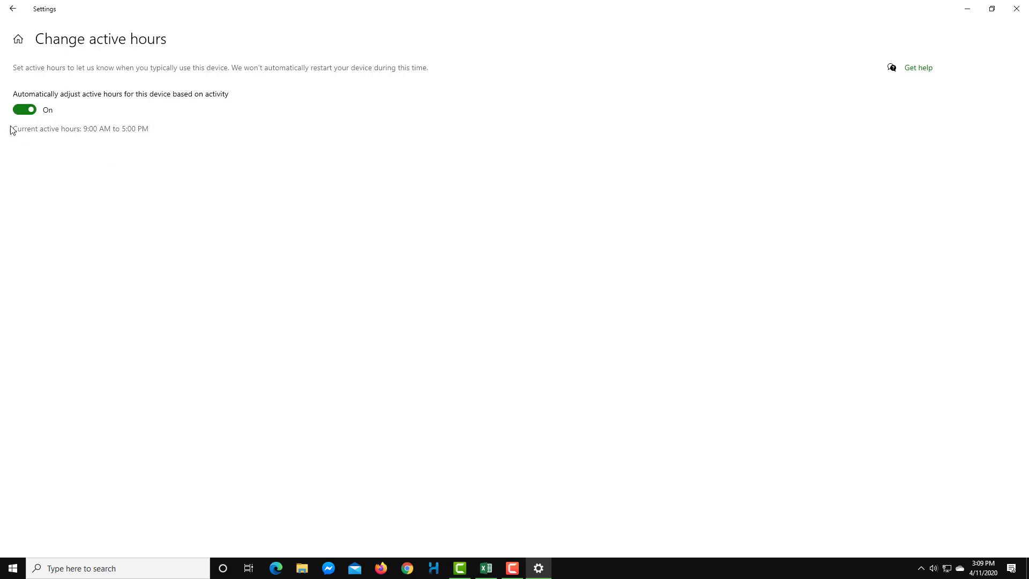
{"action": "left_click", "coordinate": [24, 111]}
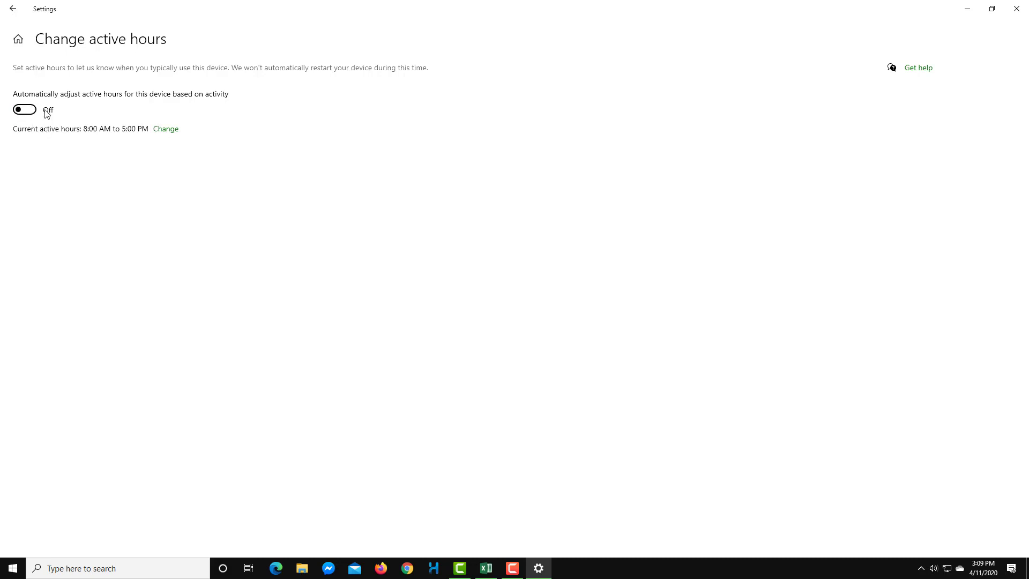
{"action": "left_click", "coordinate": [12, 8]}
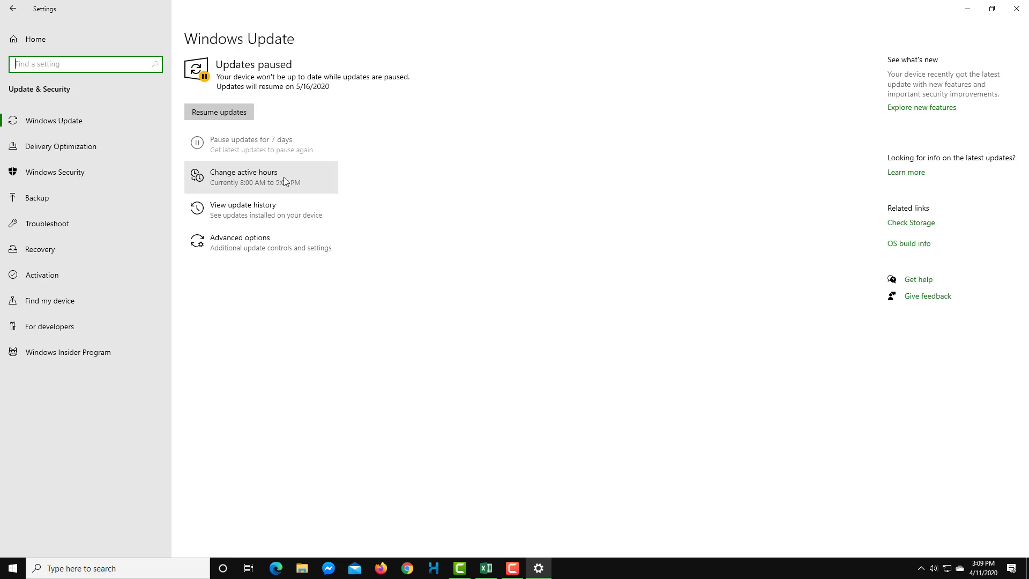
{"action": "left_click", "coordinate": [301, 177]}
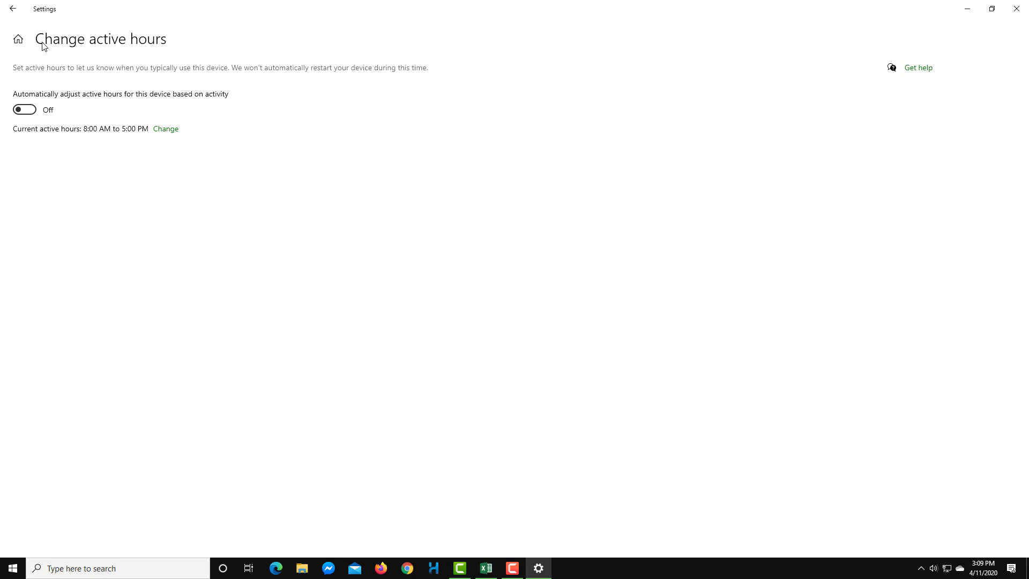
{"action": "left_click", "coordinate": [12, 9]}
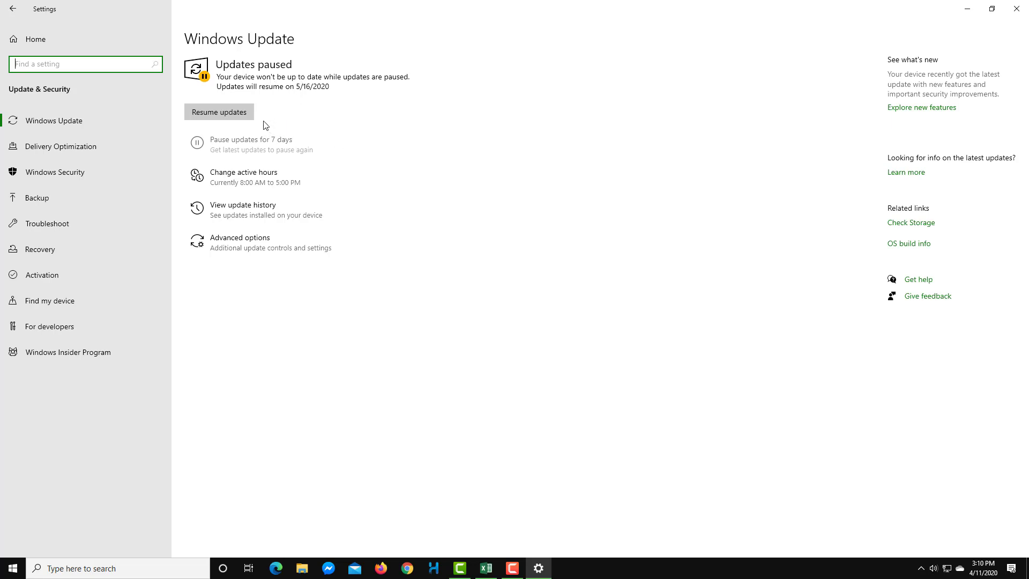
Resume updates and start downloading and installing the optional 2020-03 Cumulative Update for Windows 10 Version 1909 (KB4541335).
{"action": "left_click", "coordinate": [233, 113]}
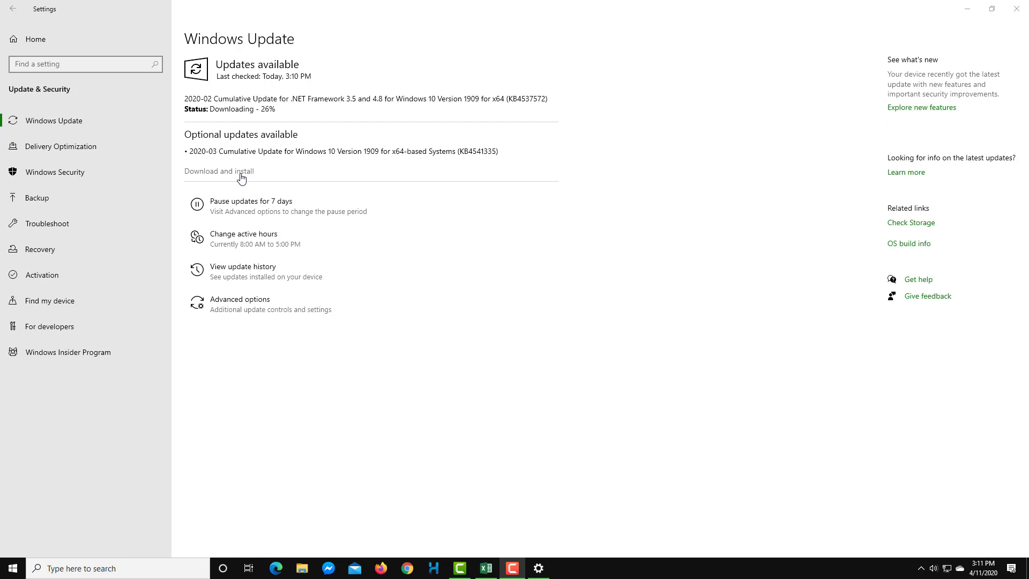
{"action": "left_click", "coordinate": [241, 174]}
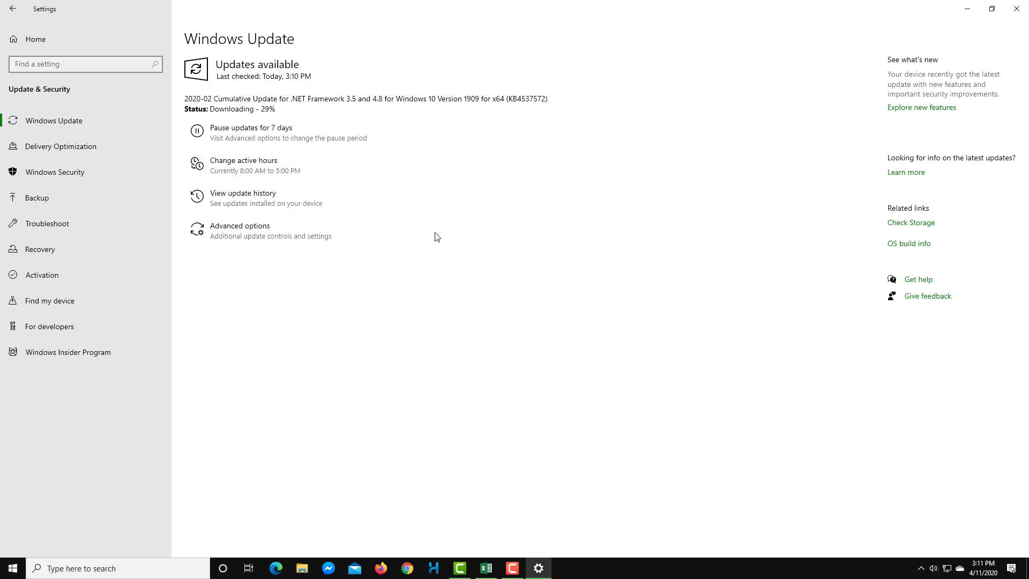